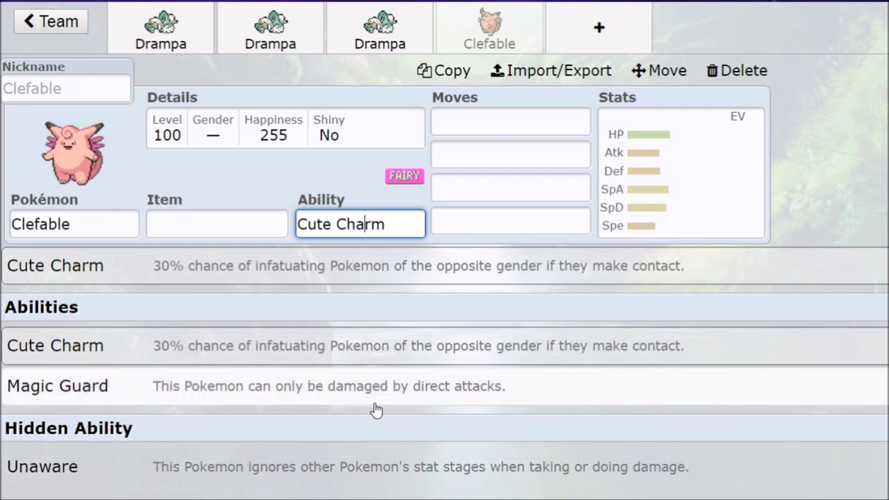
- Compare the base stats and EV spread of the Calm Mind Drampa set with those of Clefable
left_click(401, 30)
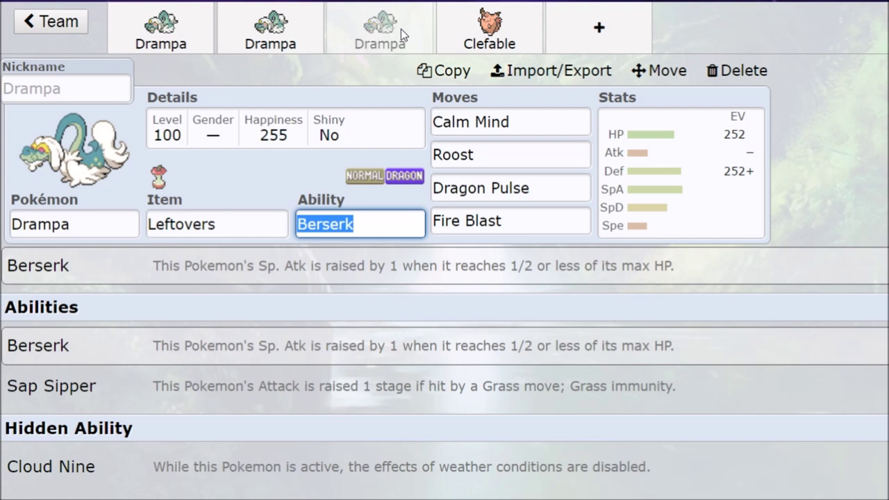
left_click(706, 171)
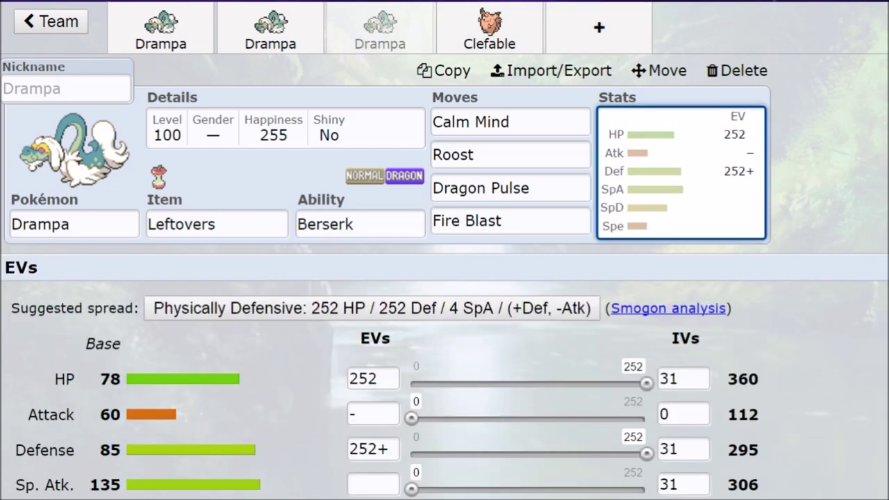
scroll(704, 171, "down", 2)
left_click(462, 32)
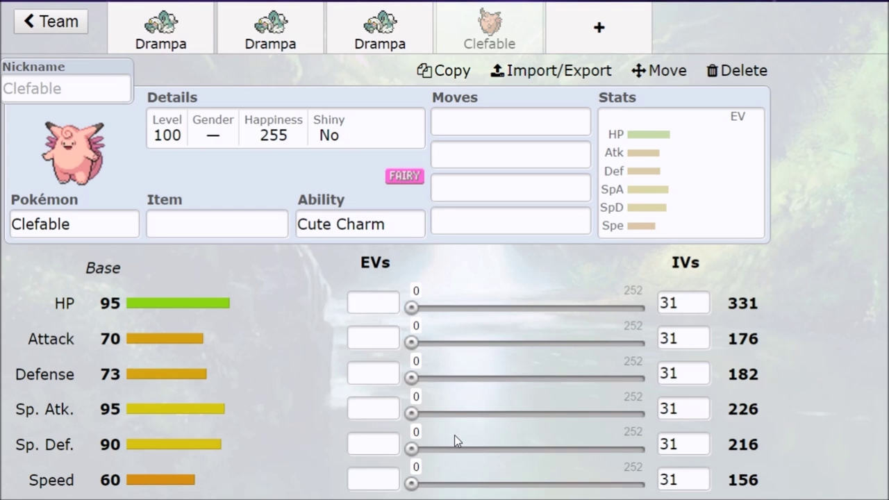
left_click(397, 44)
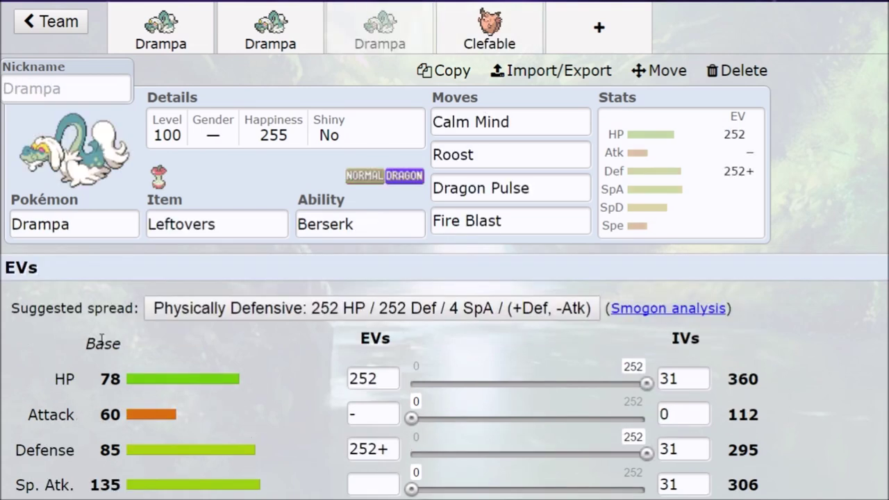
left_click(490, 31)
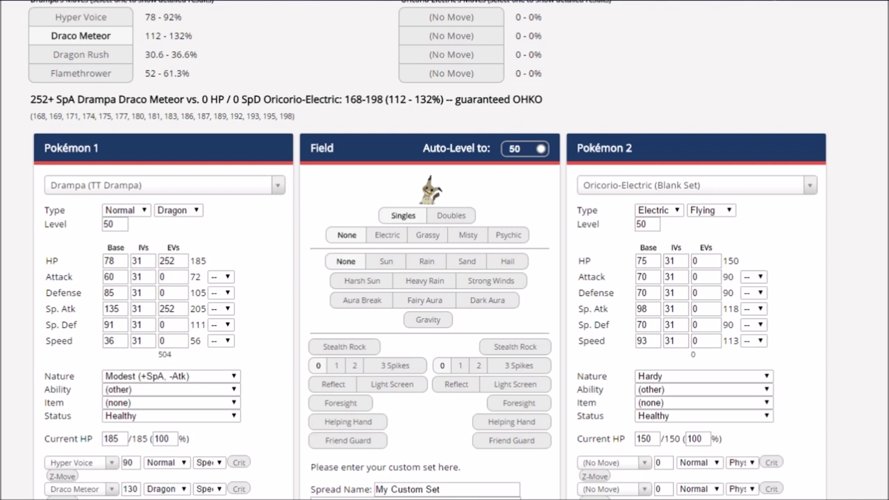
- In the damage calculator, set Drampa's third move to Dragon Pulse and its Sp. Atk stage to +1
key("Return")
left_click(219, 309)
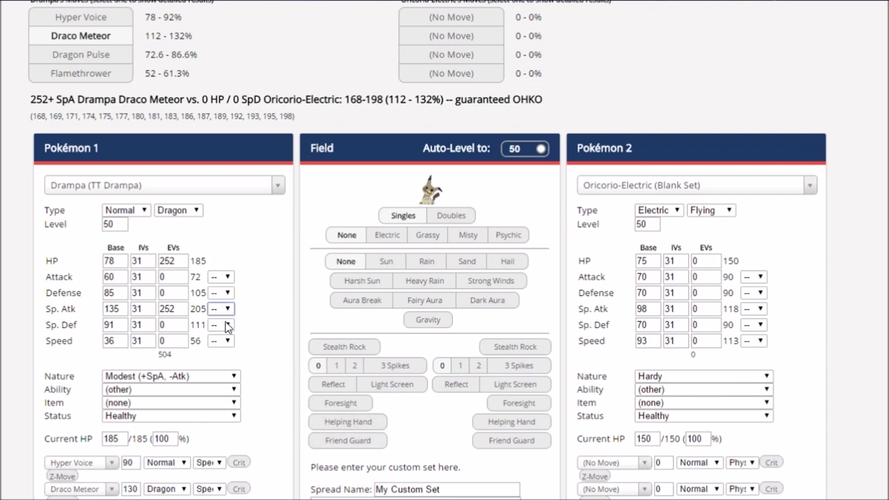
left_click(222, 389)
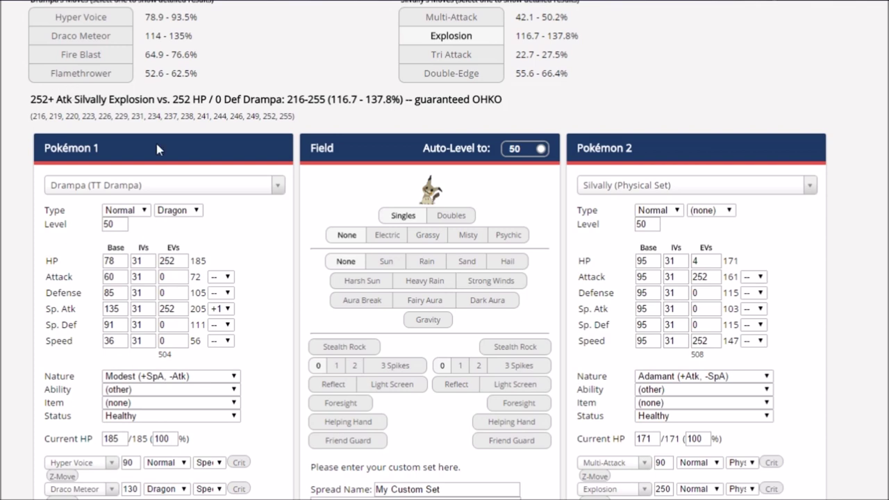
- Reapply Drampa's +1 Sp. Atk stage against Silvally and set its held item to Choice Specs
left_click(221, 308)
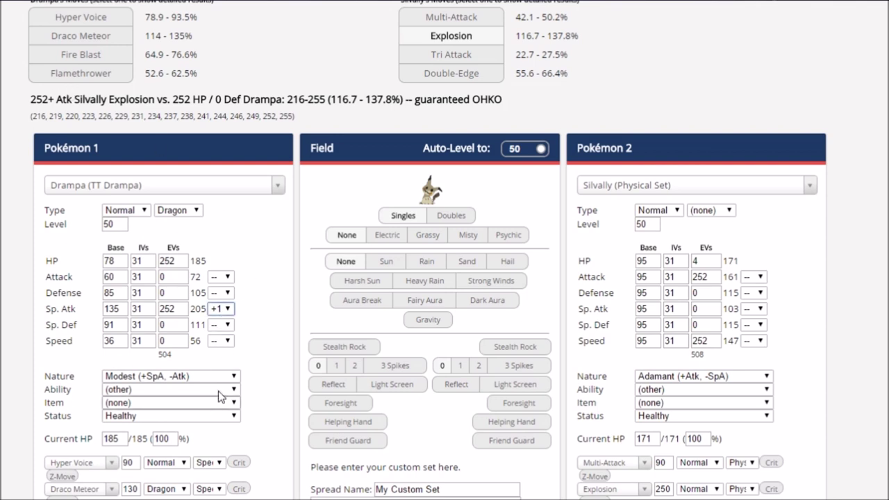
left_click(219, 394)
left_click(229, 309)
left_click(228, 383)
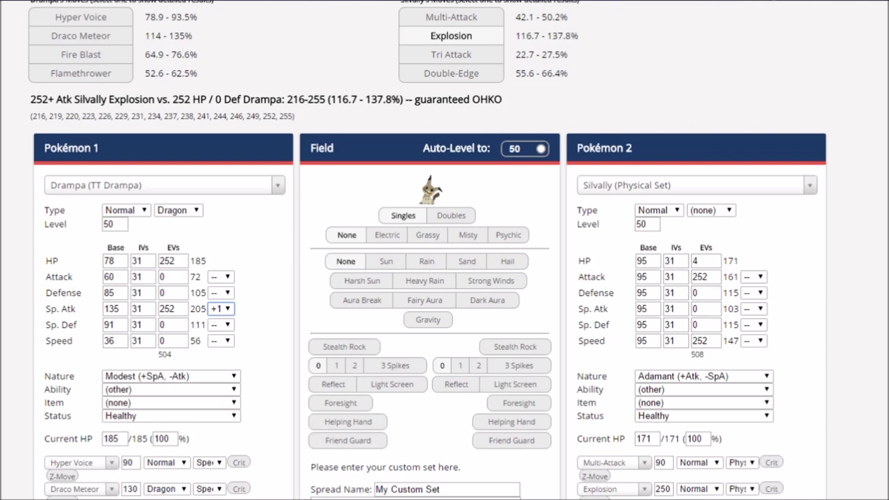
left_click(120, 408)
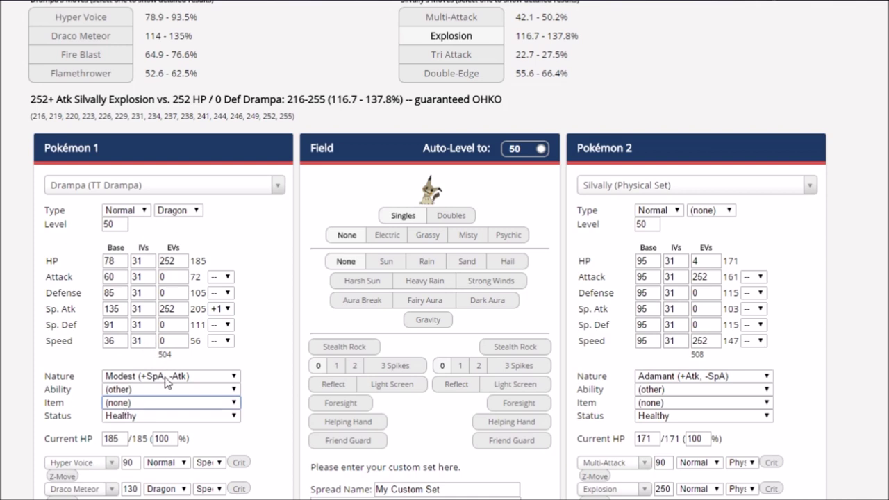
type("choice specs")
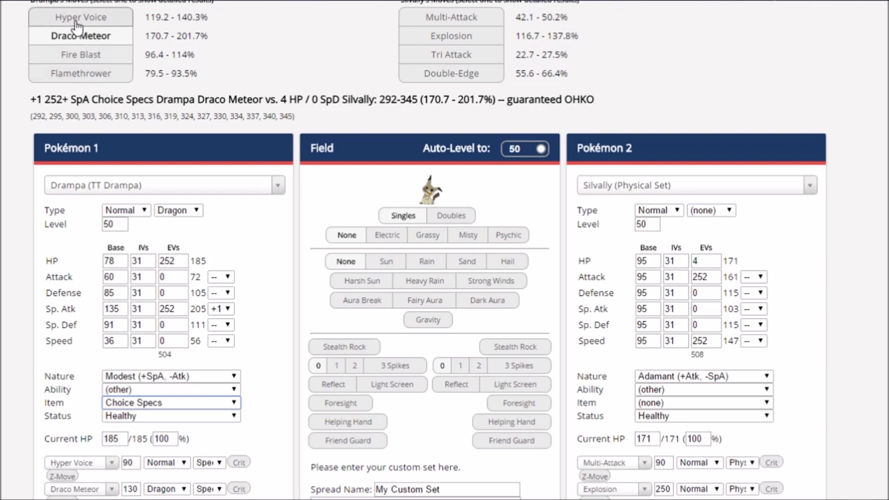
- Load the TT Drampa set as the opposing Pokémon and set its HP EVs to 252
left_click(623, 193)
type("dra")
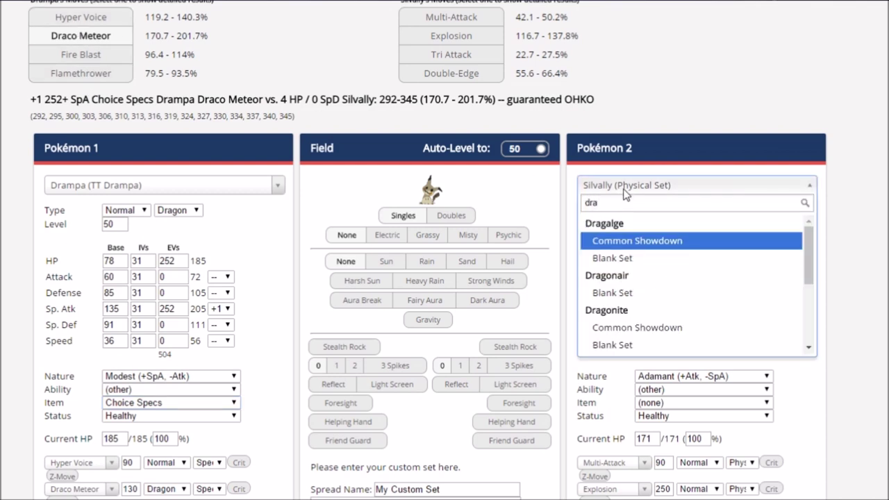
type("m")
left_click(607, 241)
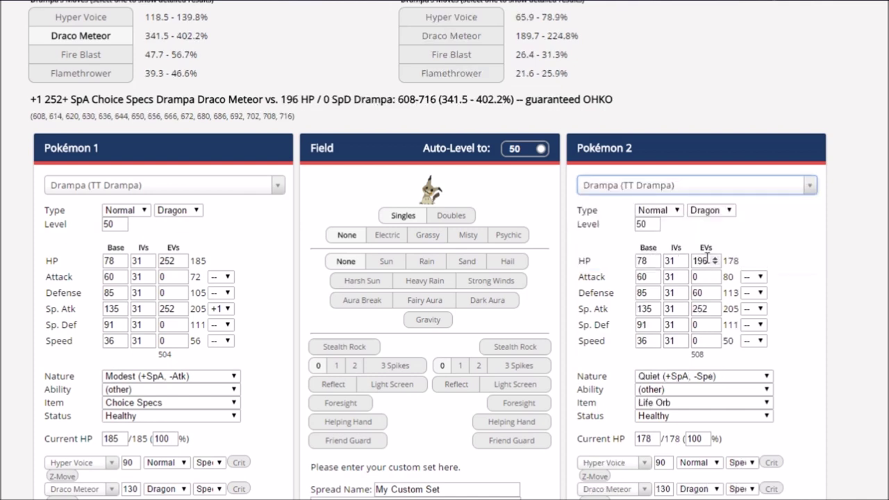
double_click(696, 263)
type("252")
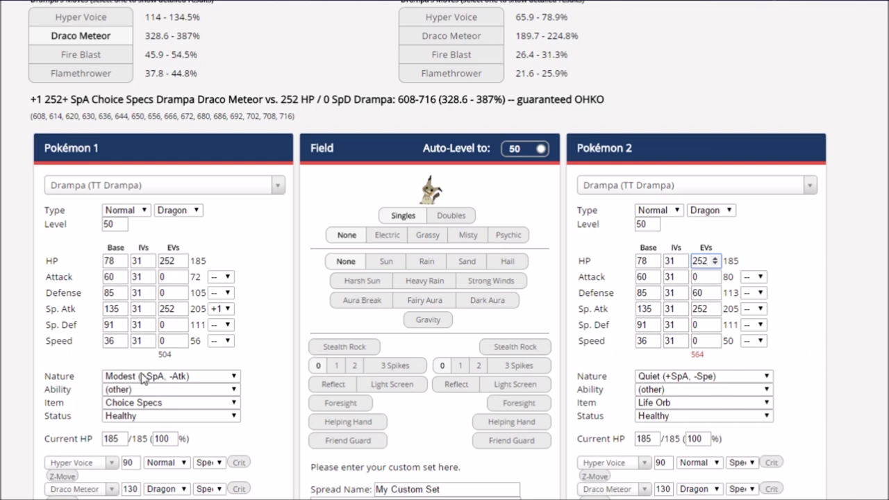
- Remove the Choice Specs from the attacking Drampa so that it holds no item
left_click(161, 415)
key("shift+Tab")
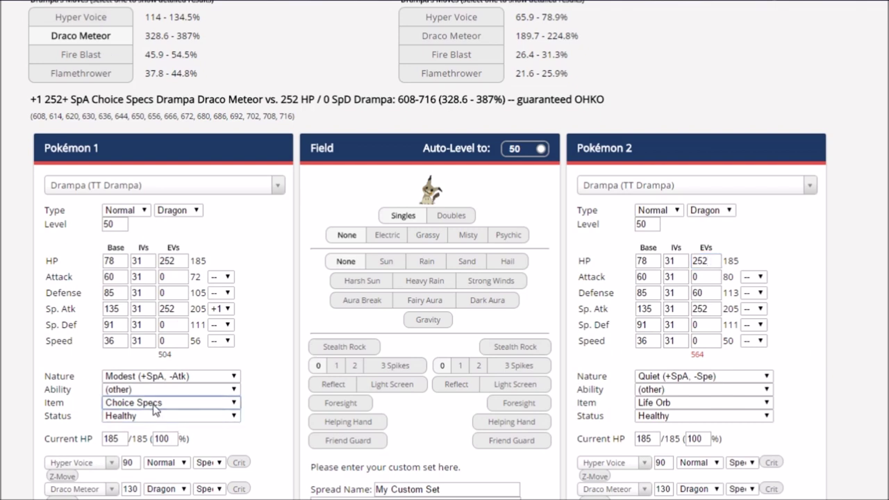
key("Home")
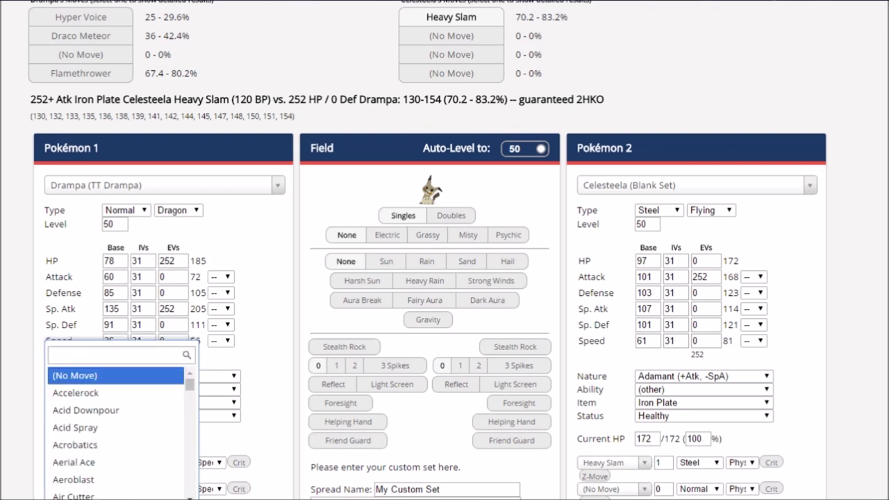
- Set Drampa's third move to Fire Blast and its Sp. Atk stage to +1 against Celesteela
type("fire")
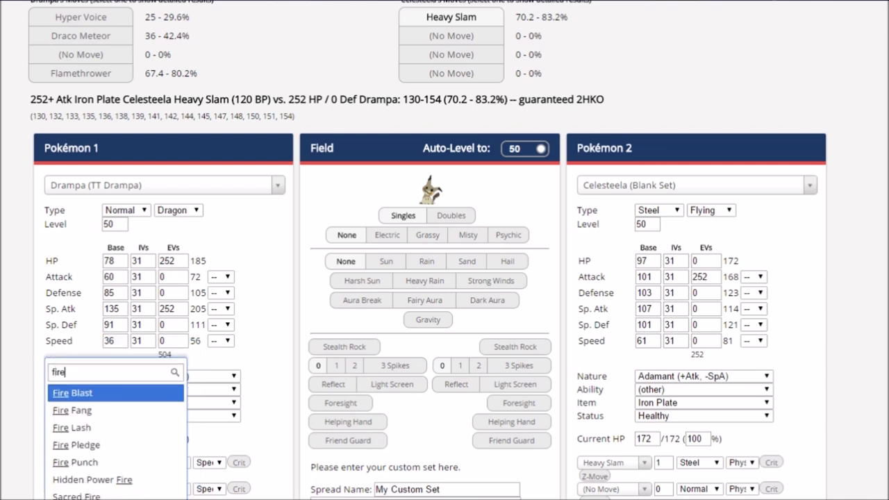
left_click(88, 394)
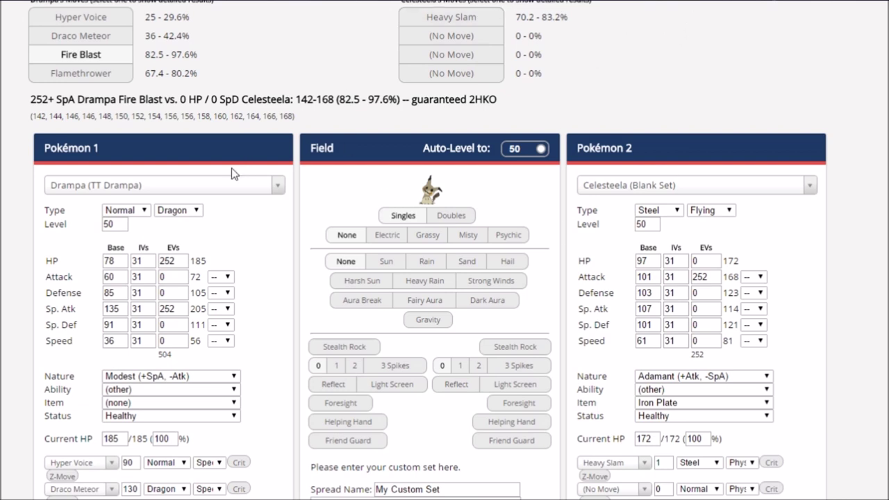
left_click(221, 308)
key("Up")
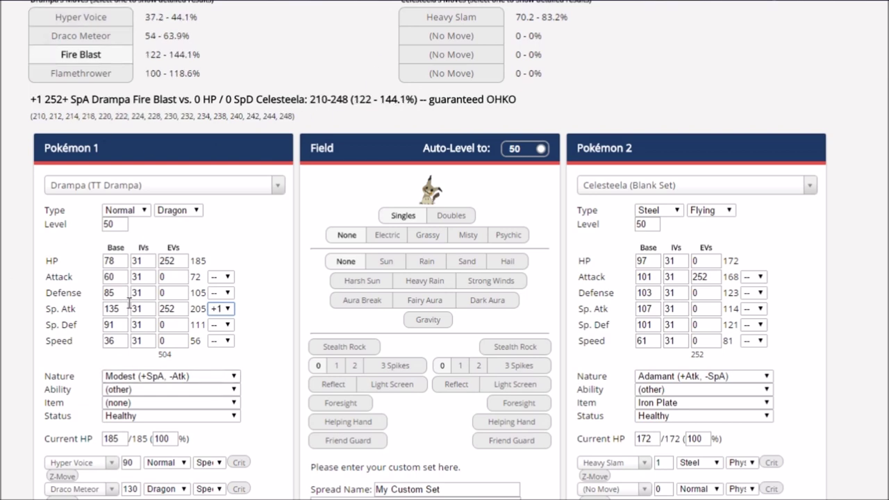
- Set Drampa's Sp. Atk EVs to 0 and its Defense EVs to 252 against Celesteela
double_click(175, 309)
type("0")
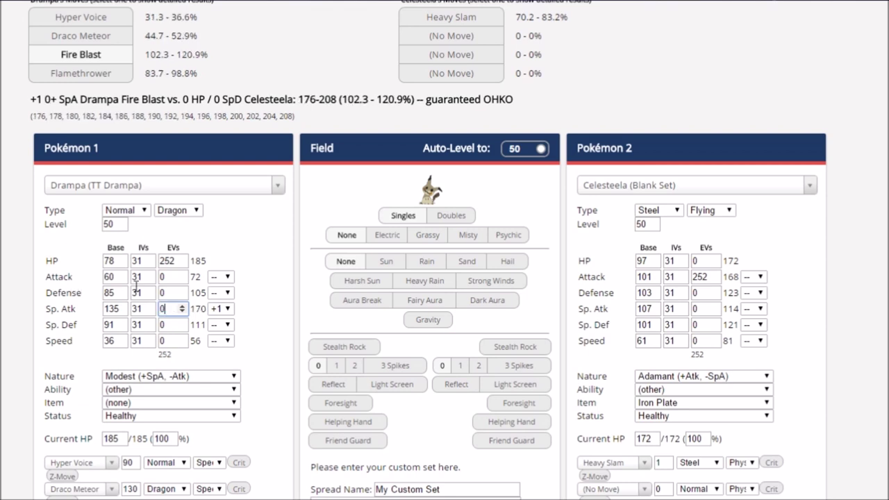
key("shift+Tab")
key("shift+Tab")
key("shift+Tab")
type("252")
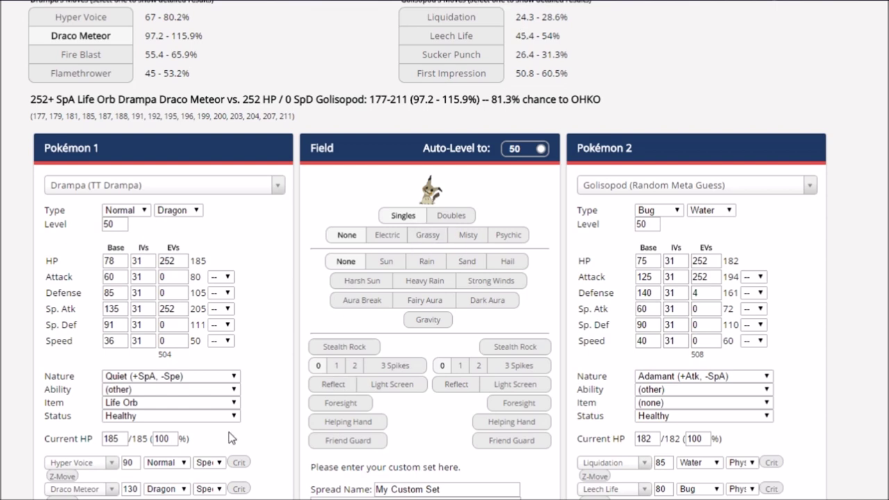
- Set Drampa's Defense EVs to 252 and its Sp. Atk EVs to 0 against Golisopod
double_click(173, 293)
type("252")
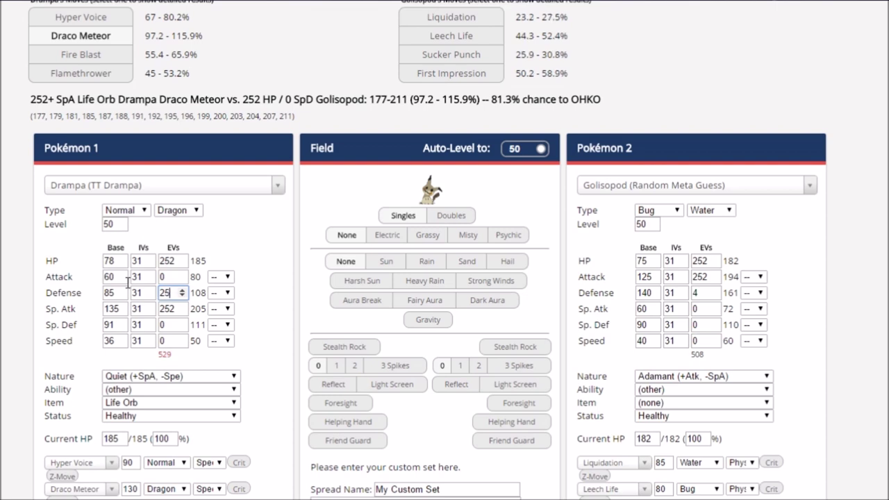
double_click(174, 310)
type("0")
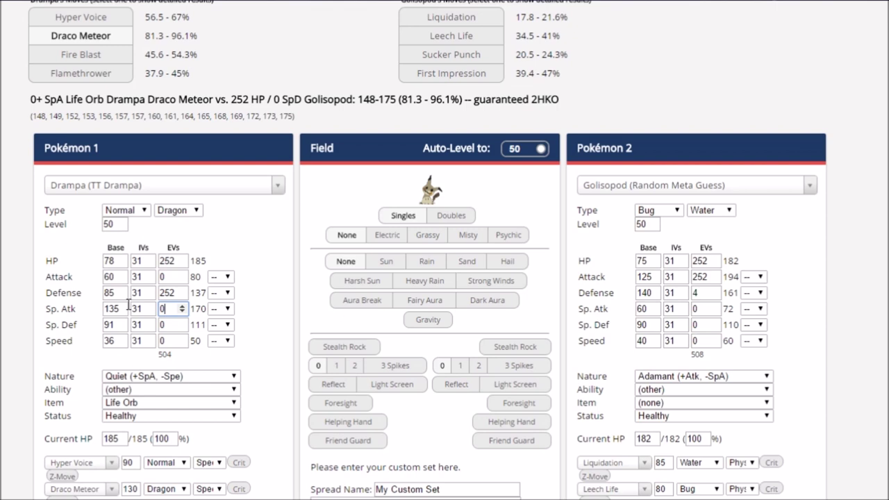
- Raise Drampa's Sp. Atk stage to +3 against Golisopod
left_click(219, 276)
left_click(223, 310)
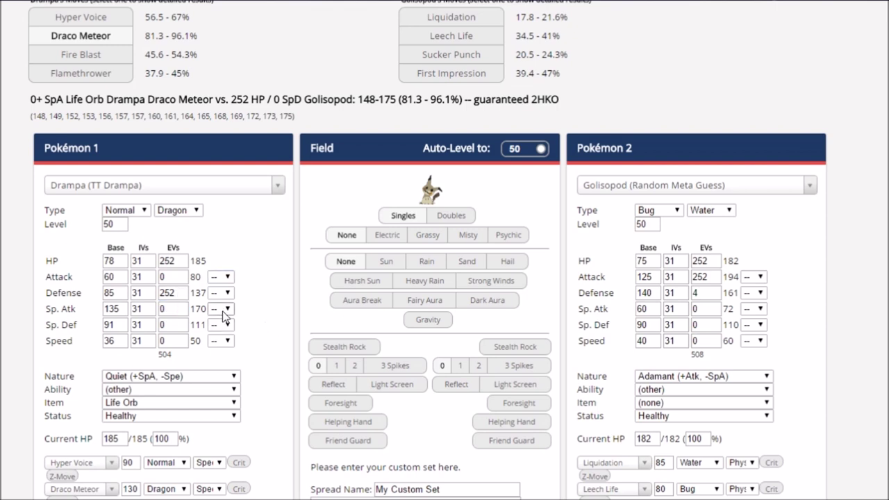
left_click(223, 359)
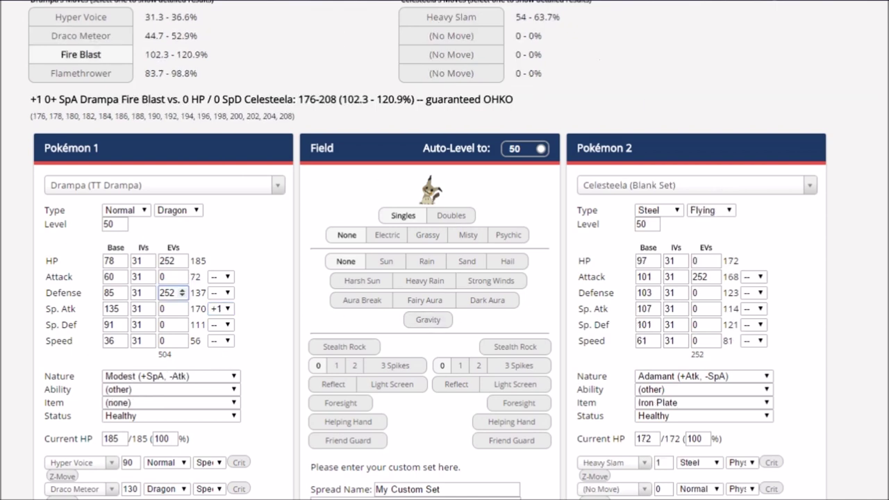
- Set Drampa's nature to Bold in the Celesteela matchup
left_click(136, 375)
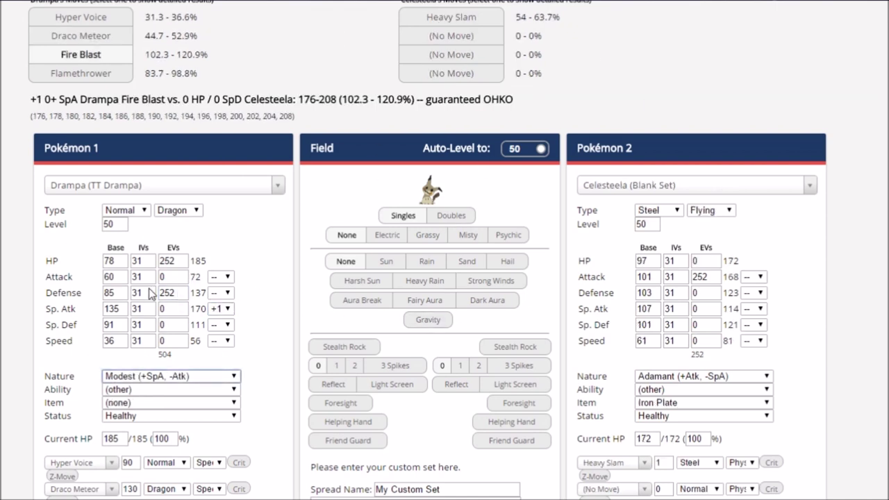
key("b")
key("o")
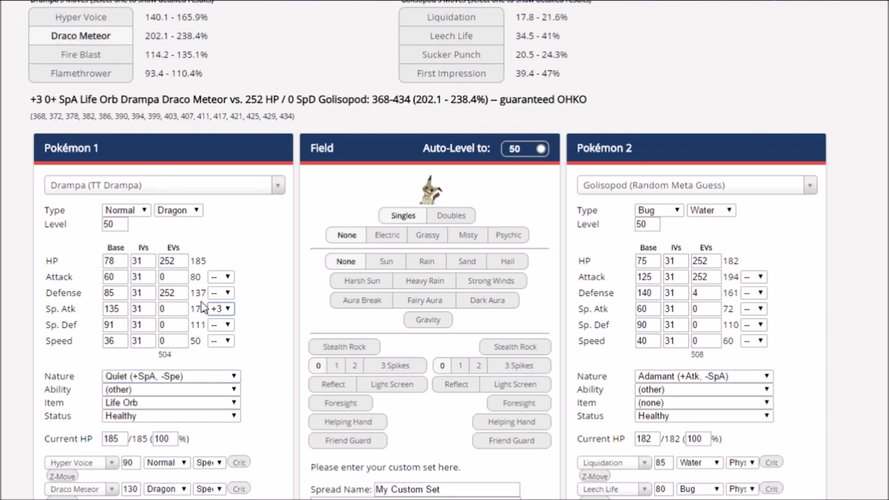
- Set Drampa's nature to Bold in the Golisopod matchup
left_click(169, 378)
key("b")
key("o")
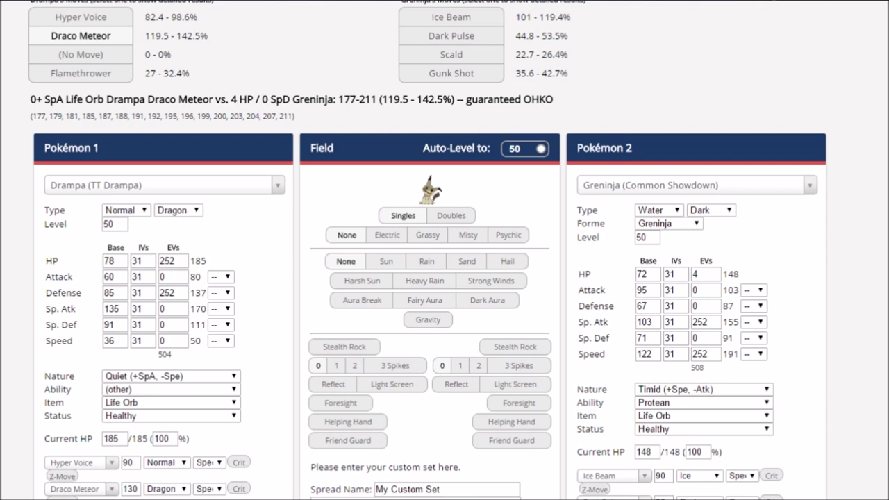
- Load the Common Showdown set of Alakazam as the opposing Pokémon and give it a Life Orb
left_click(669, 185)
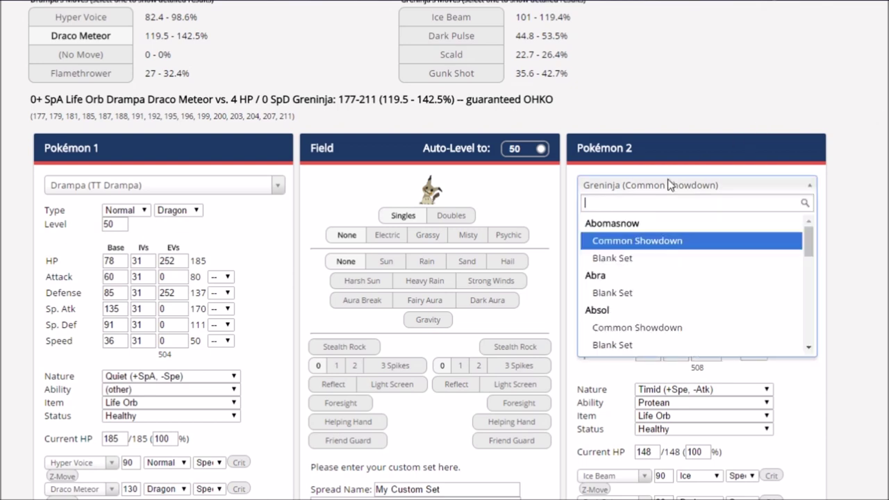
type("ala")
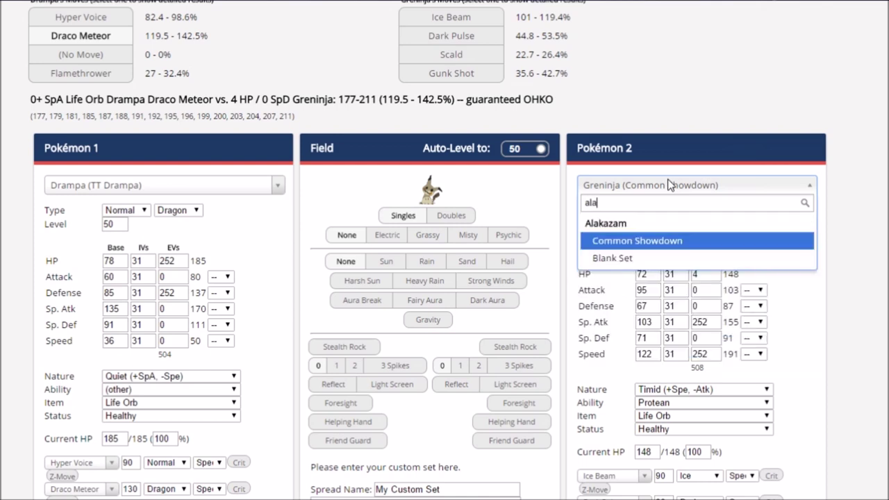
left_click(627, 243)
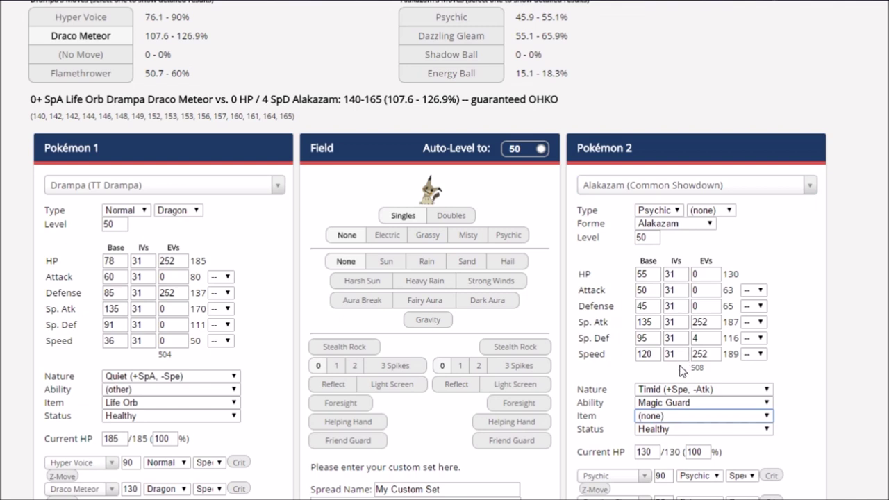
key("l")
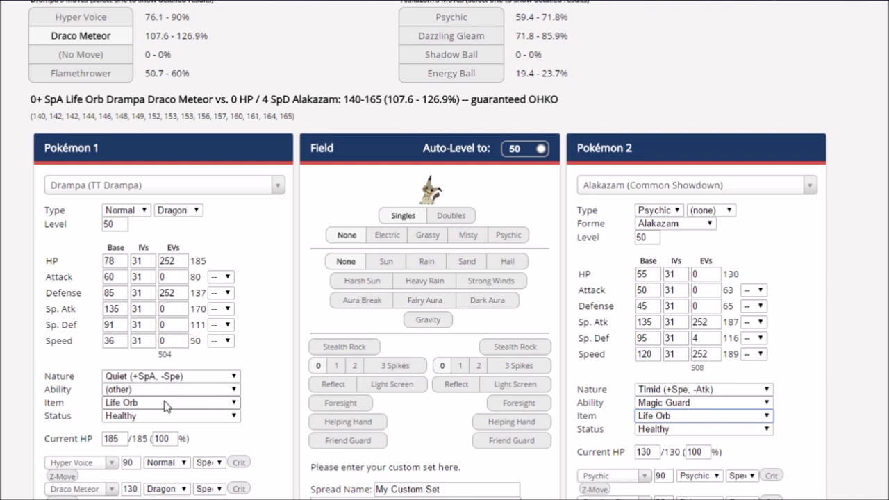
- Set Drampa's held item to Leftovers and its Sp. Def stage to +1 against Alakazam
key("l")
key("e")
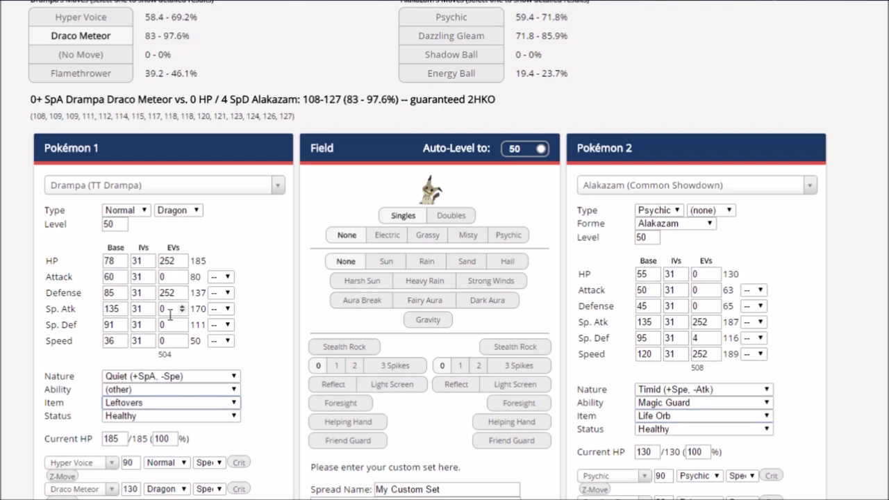
left_click(222, 324)
left_click(222, 314)
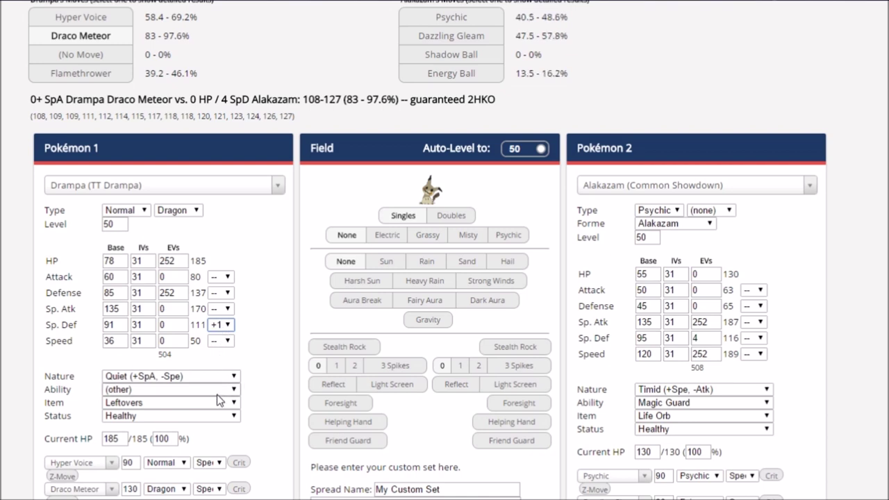
- Switch to the Pokémon Showdown teambuilder and review the moves, items and EV spreads of the Drampa sets
left_click(312, 366)
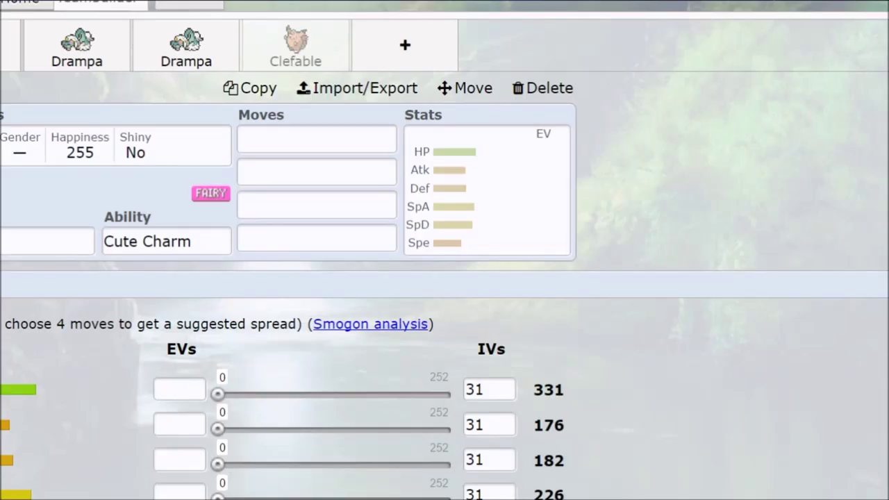
left_click(121, 59)
left_click(199, 55)
scroll(123, 454, "down", 2)
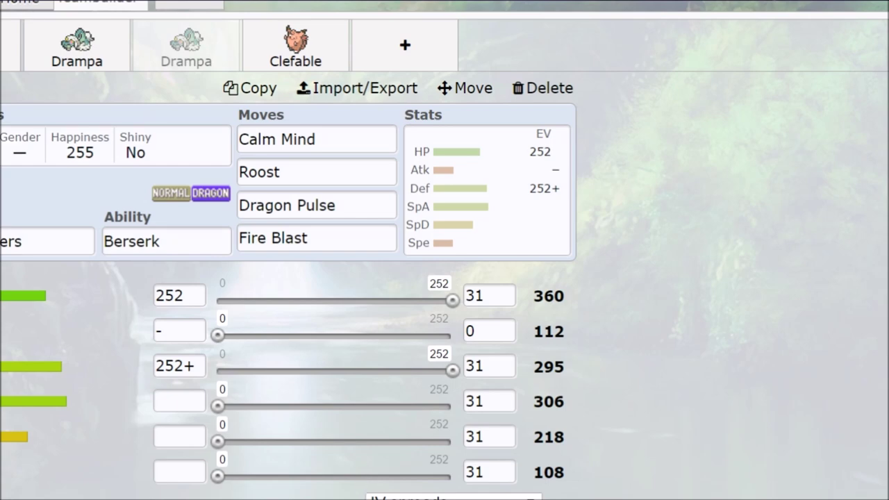
left_click(10, 45)
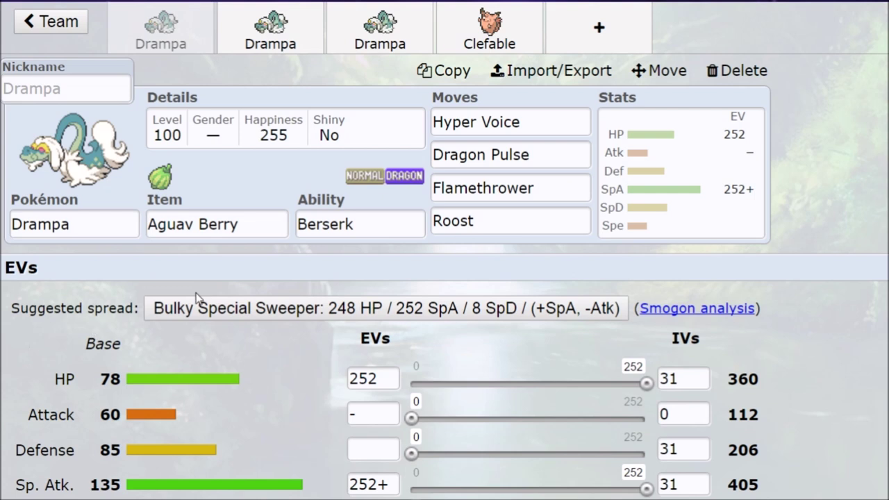
left_click(380, 28)
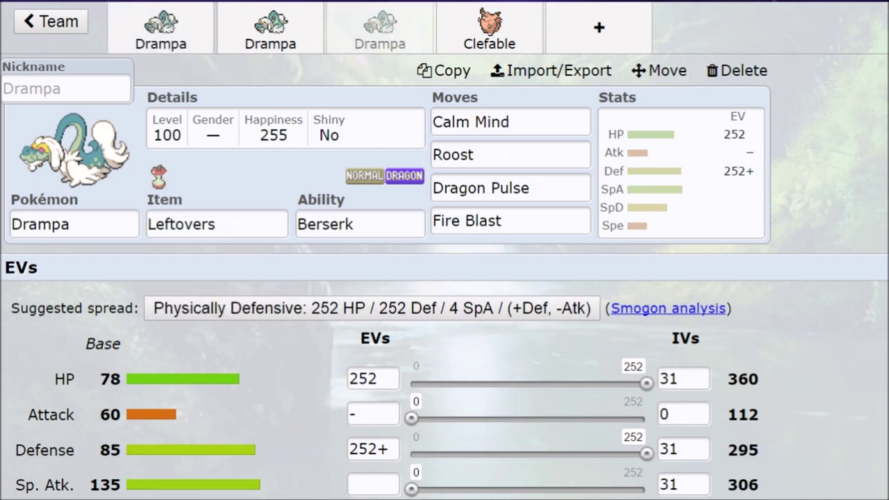